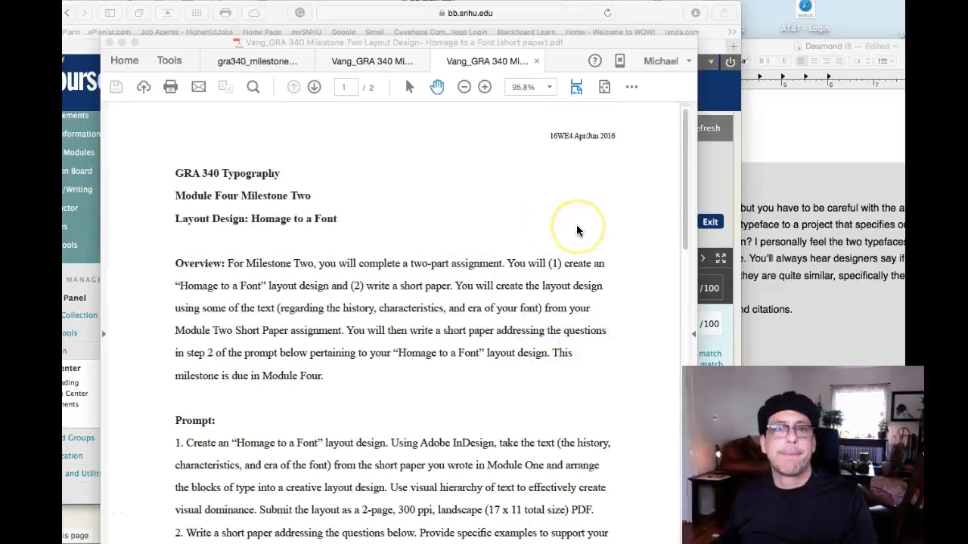
{"action": "scroll", "coordinate": [578, 231], "scroll_direction": "down", "scroll_amount": 1}
{"action": "scroll", "coordinate": [578, 231], "scroll_direction": "down", "scroll_amount": 1}
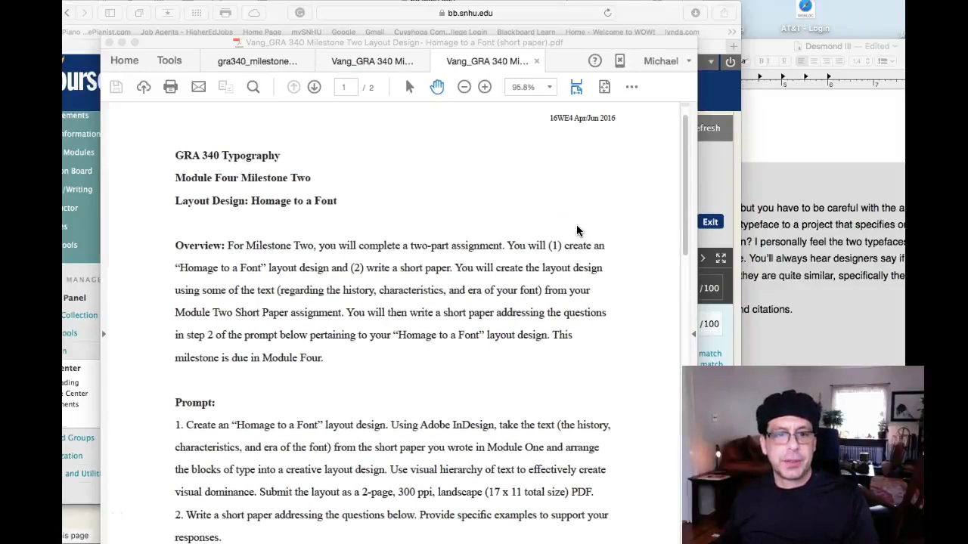
{"action": "scroll", "coordinate": [578, 231], "scroll_direction": "down", "scroll_amount": 10}
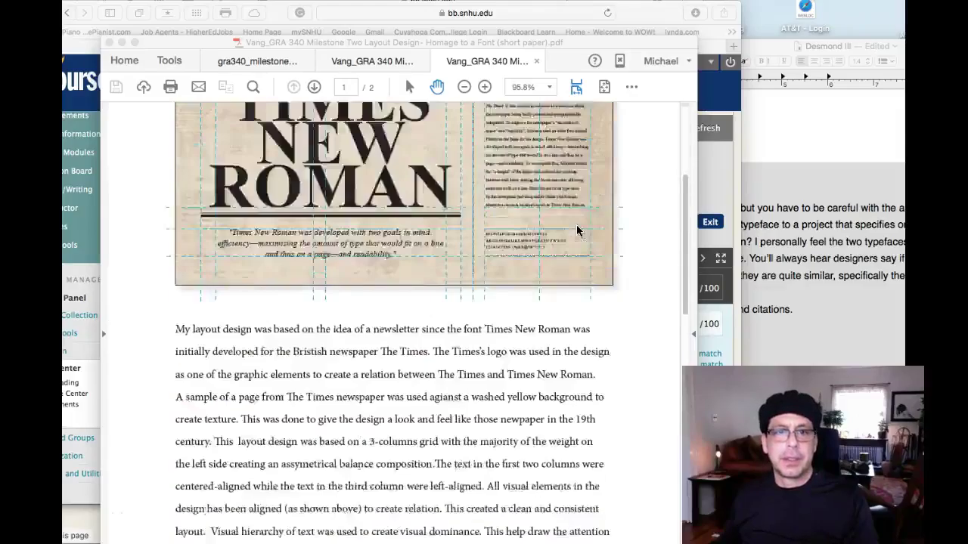
{"action": "scroll", "coordinate": [578, 231], "scroll_direction": "down", "scroll_amount": 5}
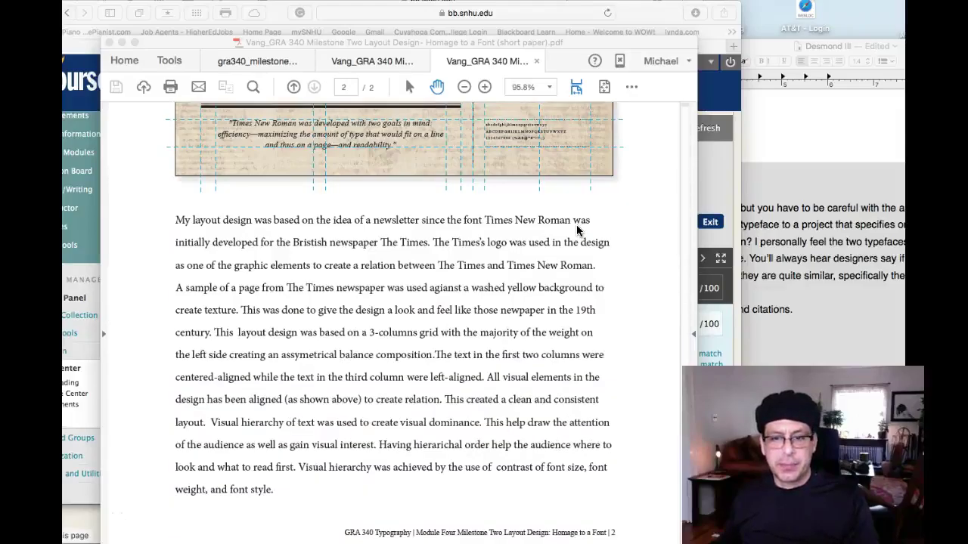
{"action": "scroll", "coordinate": [576, 224], "scroll_direction": "up", "scroll_amount": 10}
{"action": "scroll", "coordinate": [576, 225], "scroll_direction": "up", "scroll_amount": 5}
Set the student's PDF aside to reveal the Blackboard grading page.
{"action": "key", "text": "super+w"}
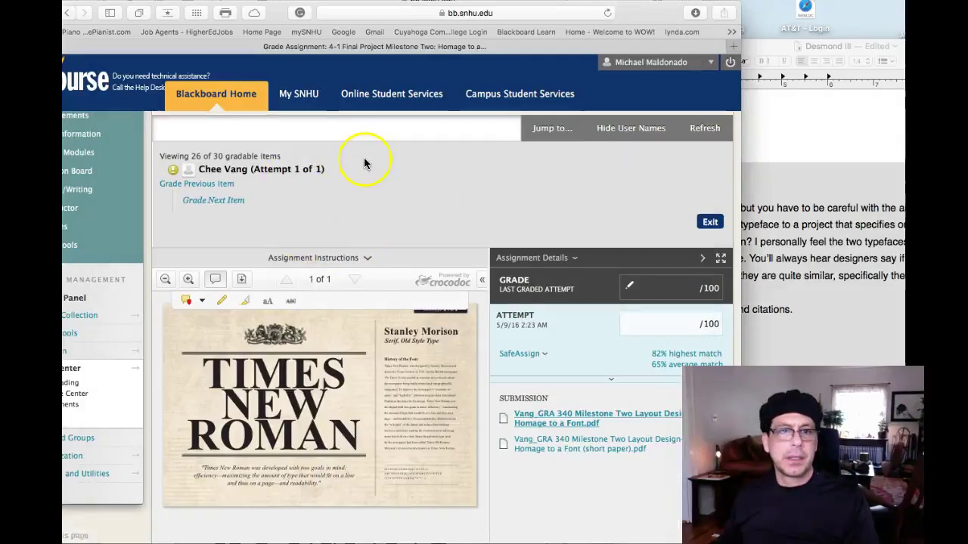
{"action": "scroll", "coordinate": [370, 166], "scroll_direction": "down", "scroll_amount": 5}
{"action": "scroll", "coordinate": [421, 365], "scroll_direction": "up", "scroll_amount": 5}
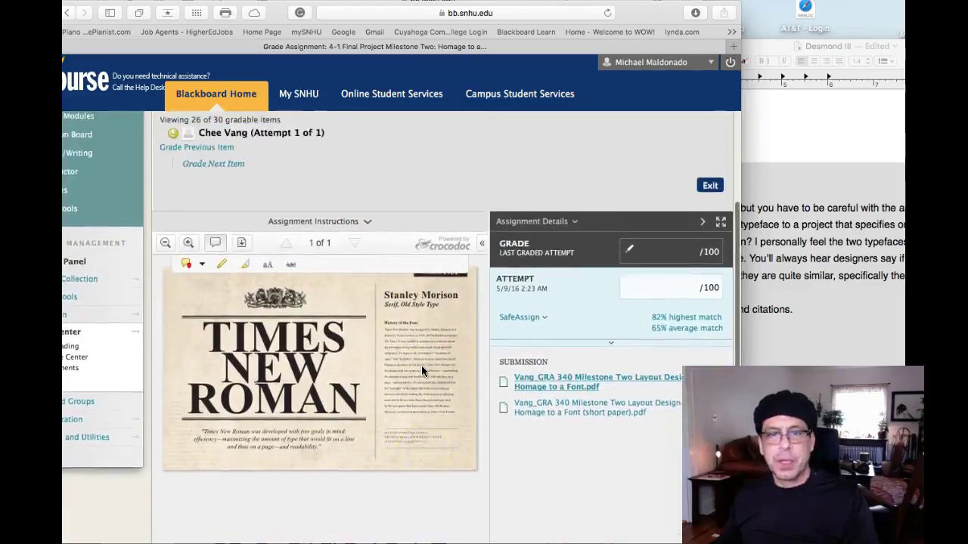
{"action": "scroll", "coordinate": [360, 264], "scroll_direction": "up", "scroll_amount": 3}
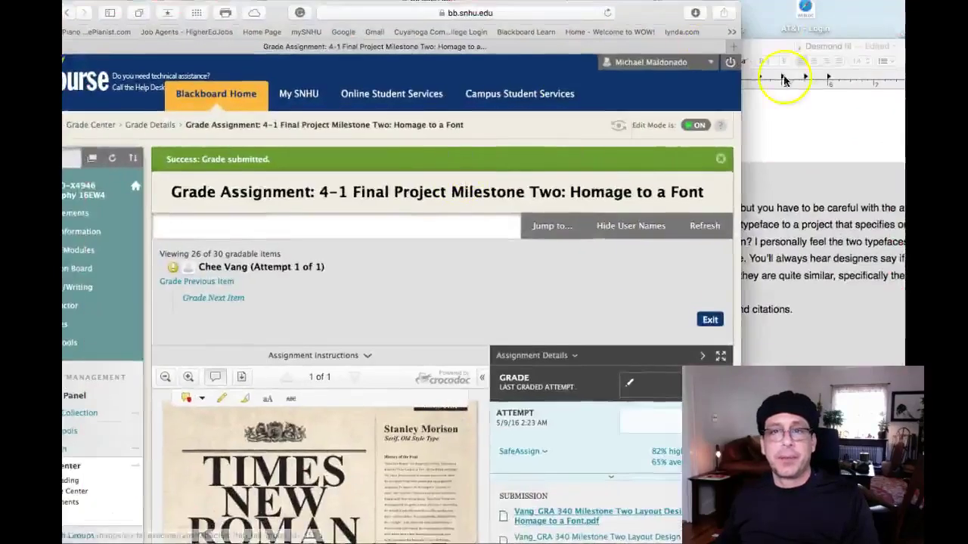
Bring the student's Times New Roman layout PDF back to the front from Mission Control.
{"action": "key", "text": "ctrl+Up"}
{"action": "left_click", "coordinate": [342, 391]}
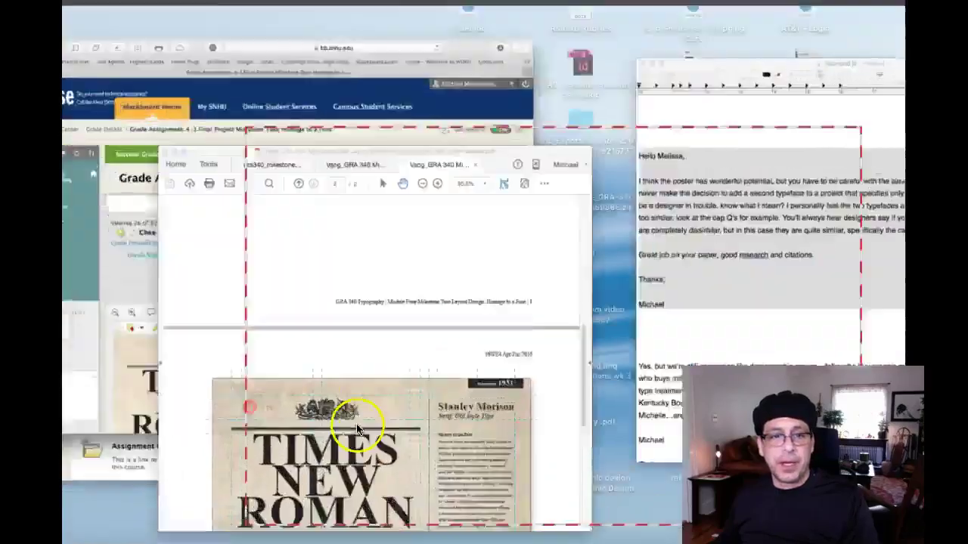
{"action": "scroll", "coordinate": [582, 293], "scroll_direction": "down", "scroll_amount": 5}
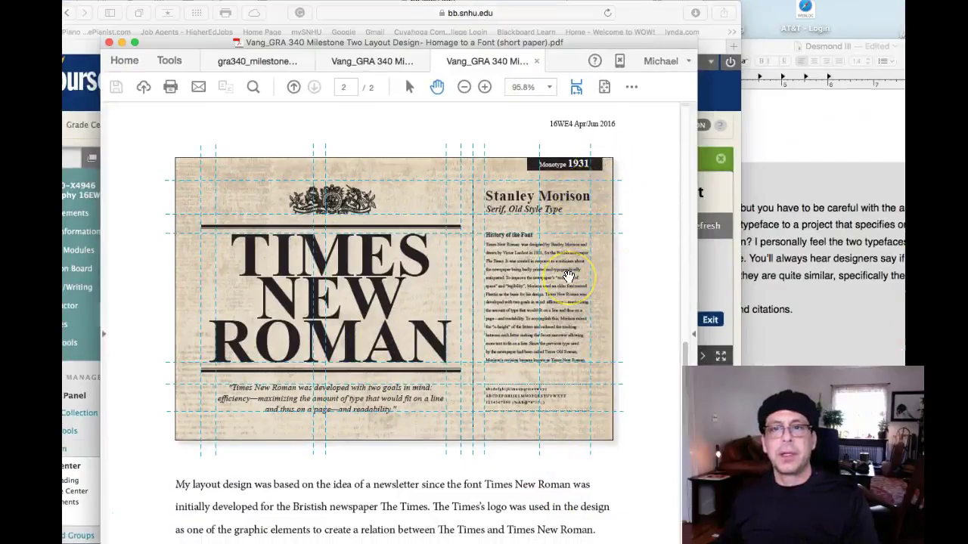
{"action": "scroll", "coordinate": [468, 355], "scroll_direction": "down", "scroll_amount": 2}
{"action": "scroll", "coordinate": [482, 370], "scroll_direction": "down", "scroll_amount": 3}
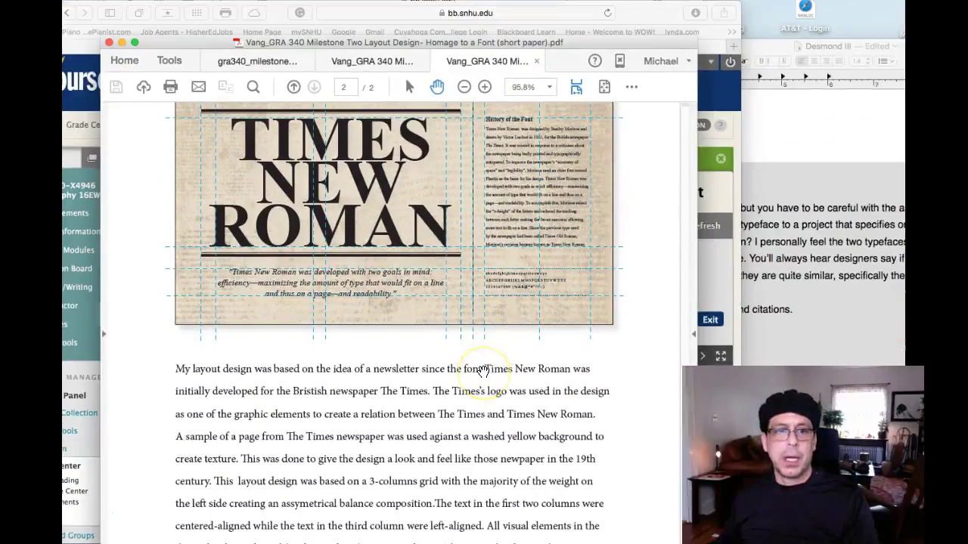
{"action": "scroll", "coordinate": [483, 370], "scroll_direction": "down", "scroll_amount": 3}
{"action": "scroll", "coordinate": [482, 370], "scroll_direction": "down", "scroll_amount": 2}
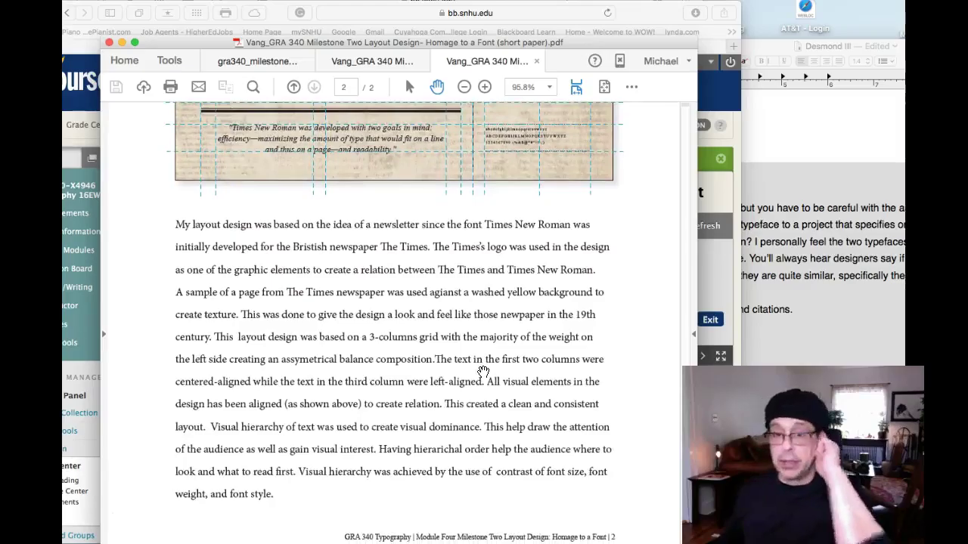
{"action": "scroll", "coordinate": [482, 371], "scroll_direction": "down", "scroll_amount": 1}
{"action": "scroll", "coordinate": [483, 373], "scroll_direction": "up", "scroll_amount": 10}
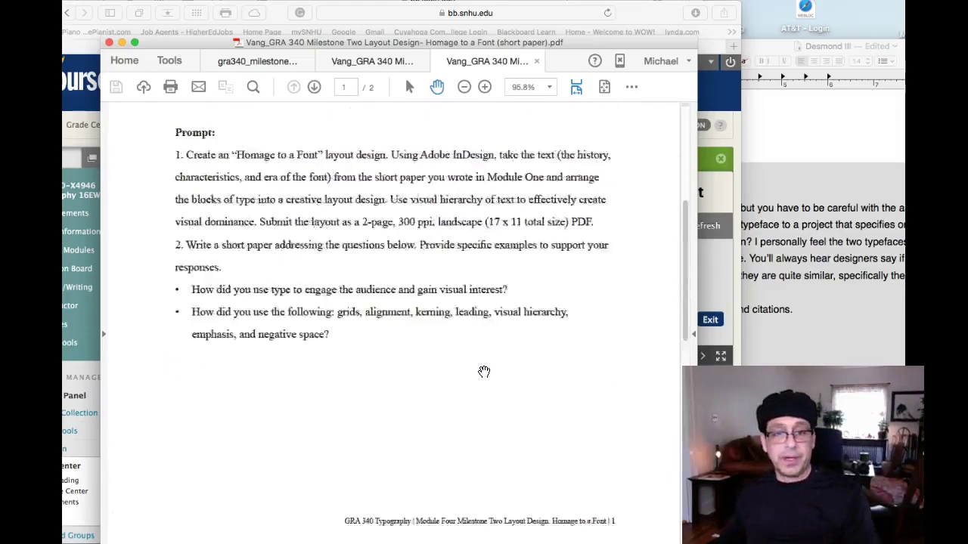
{"action": "scroll", "coordinate": [484, 372], "scroll_direction": "up", "scroll_amount": 5}
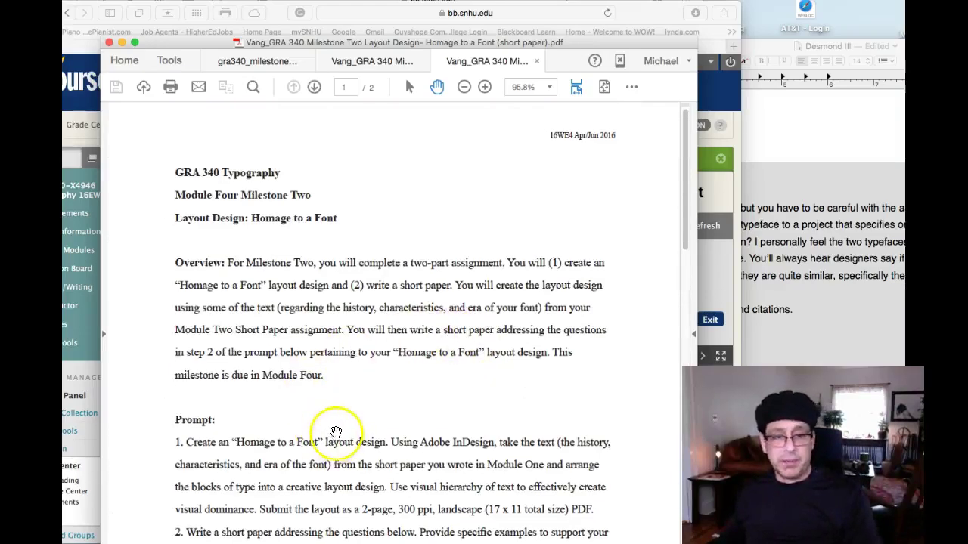
{"action": "scroll", "coordinate": [333, 423], "scroll_direction": "down", "scroll_amount": 5}
{"action": "scroll", "coordinate": [559, 386], "scroll_direction": "down", "scroll_amount": 5}
{"action": "scroll", "coordinate": [565, 386], "scroll_direction": "down", "scroll_amount": 10}
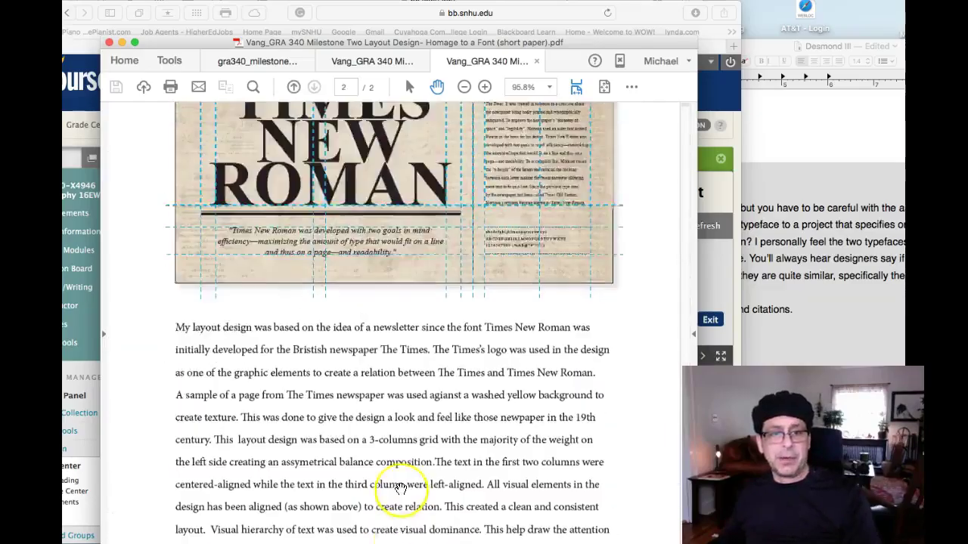
{"action": "scroll", "coordinate": [387, 475], "scroll_direction": "up", "scroll_amount": 5}
{"action": "scroll", "coordinate": [393, 480], "scroll_direction": "up", "scroll_amount": 10}
{"action": "scroll", "coordinate": [400, 489], "scroll_direction": "up", "scroll_amount": 3}
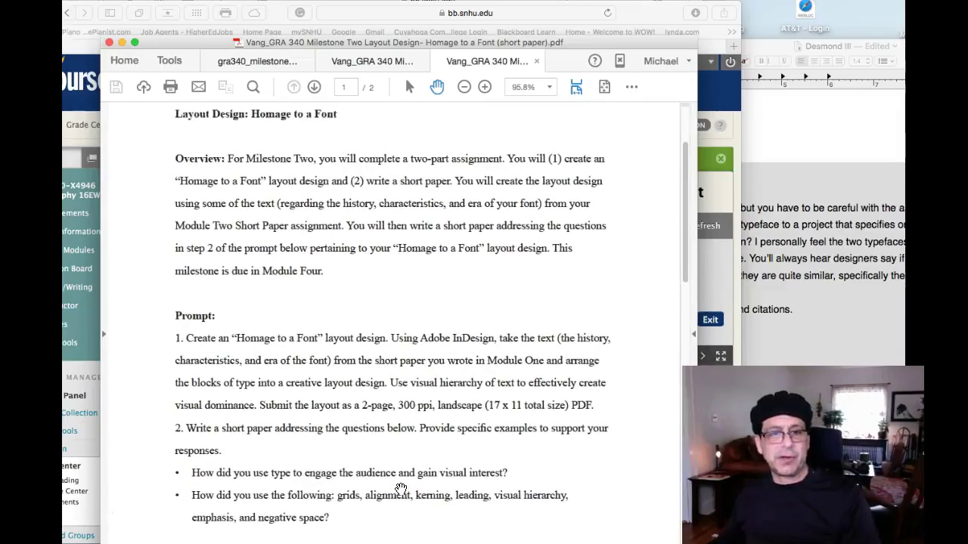
{"action": "scroll", "coordinate": [401, 489], "scroll_direction": "up", "scroll_amount": 3}
{"action": "scroll", "coordinate": [400, 489], "scroll_direction": "down", "scroll_amount": 5}
{"action": "scroll", "coordinate": [401, 490], "scroll_direction": "down", "scroll_amount": 5}
{"action": "scroll", "coordinate": [401, 488], "scroll_direction": "up", "scroll_amount": 5}
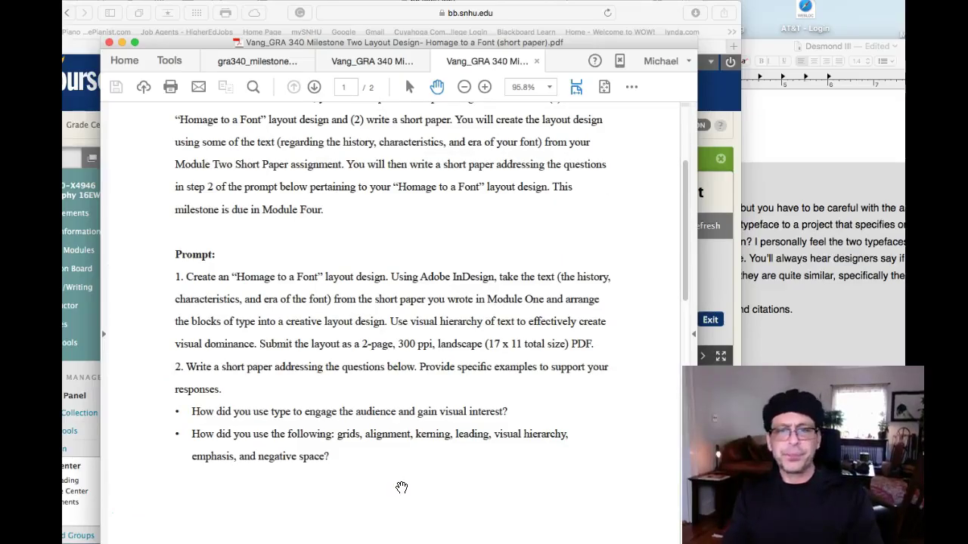
{"action": "scroll", "coordinate": [333, 446], "scroll_direction": "up", "scroll_amount": 5}
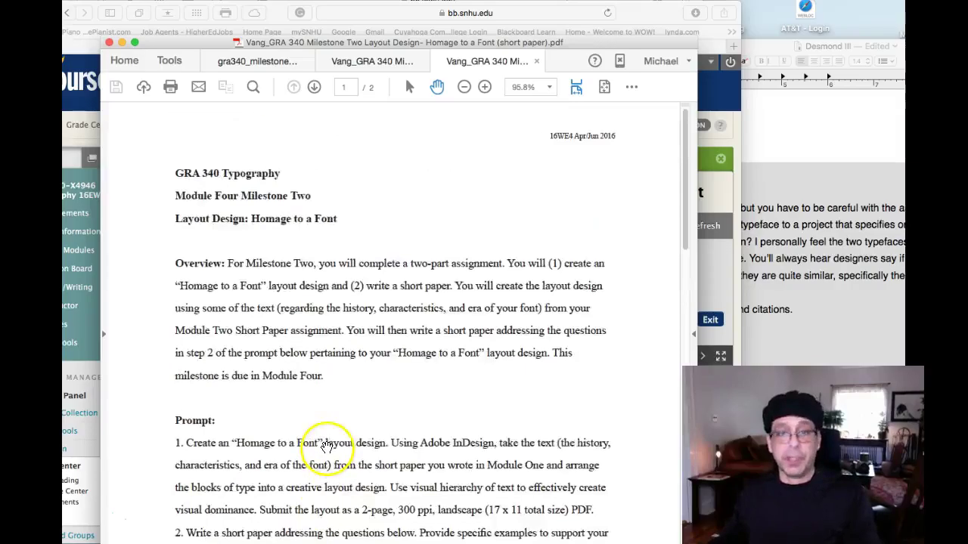
{"action": "scroll", "coordinate": [327, 450], "scroll_direction": "down", "scroll_amount": 10}
{"action": "scroll", "coordinate": [328, 450], "scroll_direction": "down", "scroll_amount": 10}
{"action": "scroll", "coordinate": [327, 449], "scroll_direction": "up", "scroll_amount": 3}
{"action": "scroll", "coordinate": [328, 450], "scroll_direction": "up", "scroll_amount": 3}
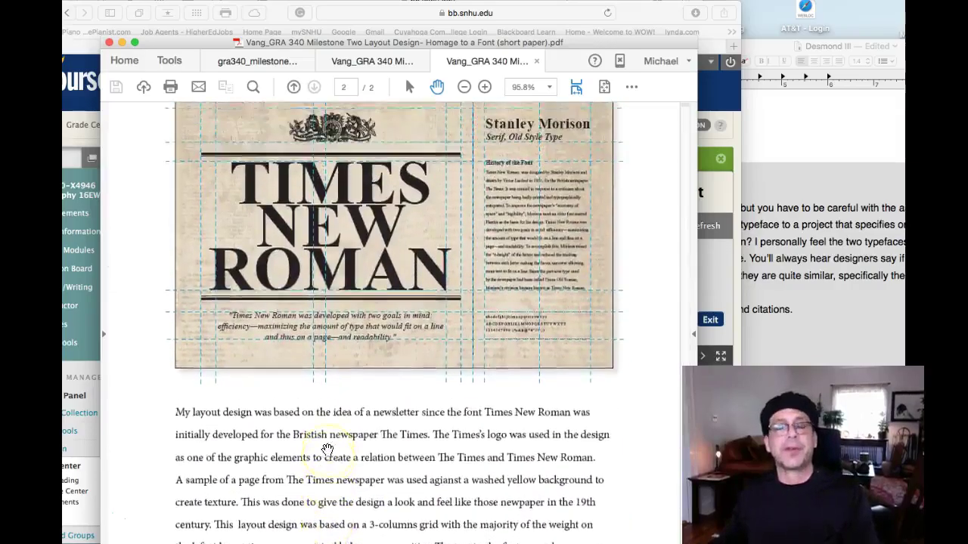
{"action": "scroll", "coordinate": [328, 450], "scroll_direction": "up", "scroll_amount": 2}
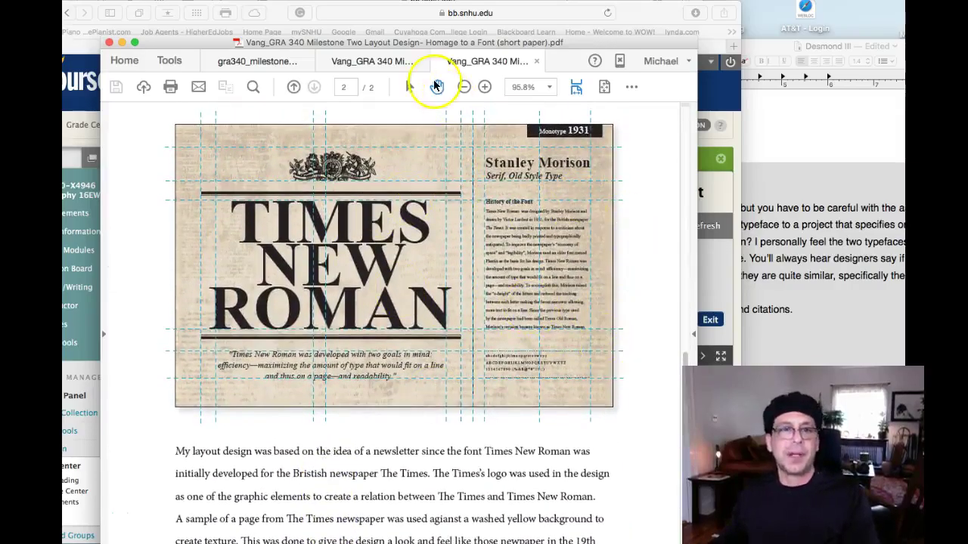